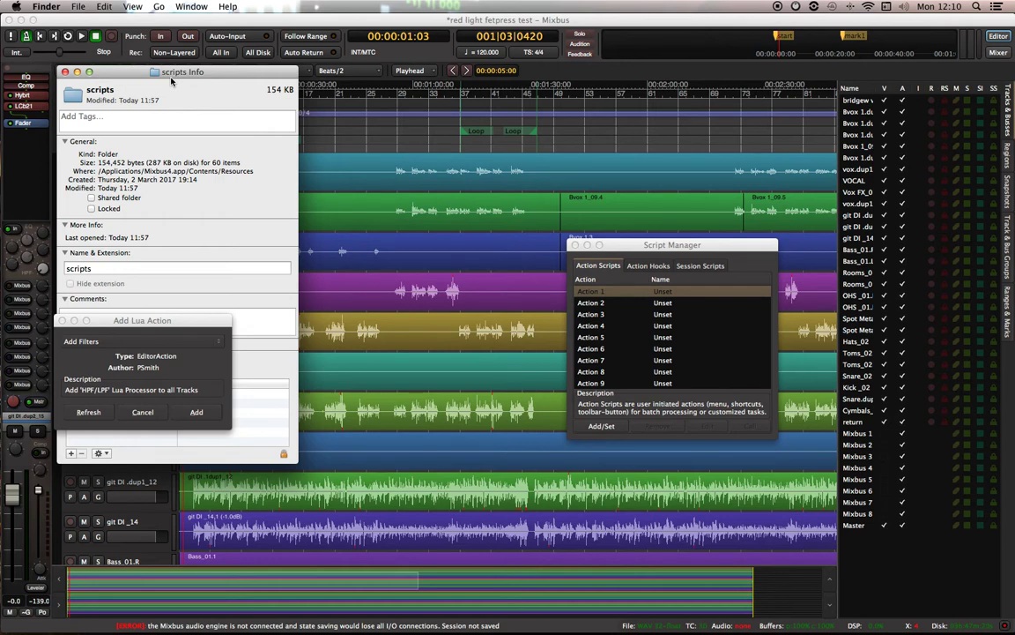
# Move the scripts folder's Info window and select its location, /Applications/Mixbus4.app/Contents/Resources.
pyautogui.moveTo(201, 77); pyautogui.dragTo(444, 125)
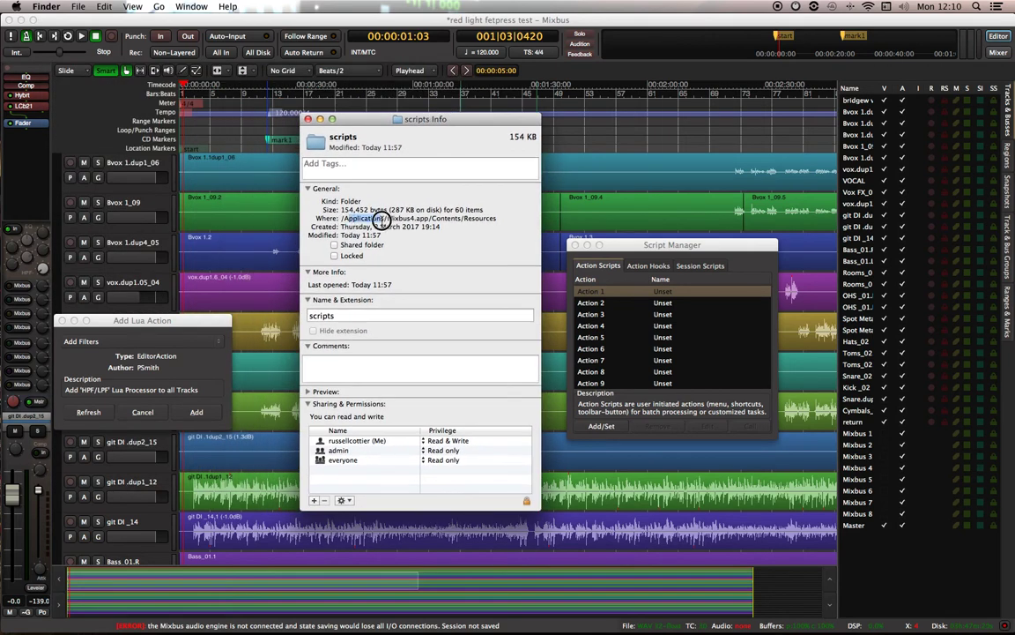
pyautogui.moveTo(342, 218)
pyautogui.mouseDown()
pyautogui.moveTo(494, 217)
pyautogui.moveTo(473, 227)
pyautogui.mouseUp()
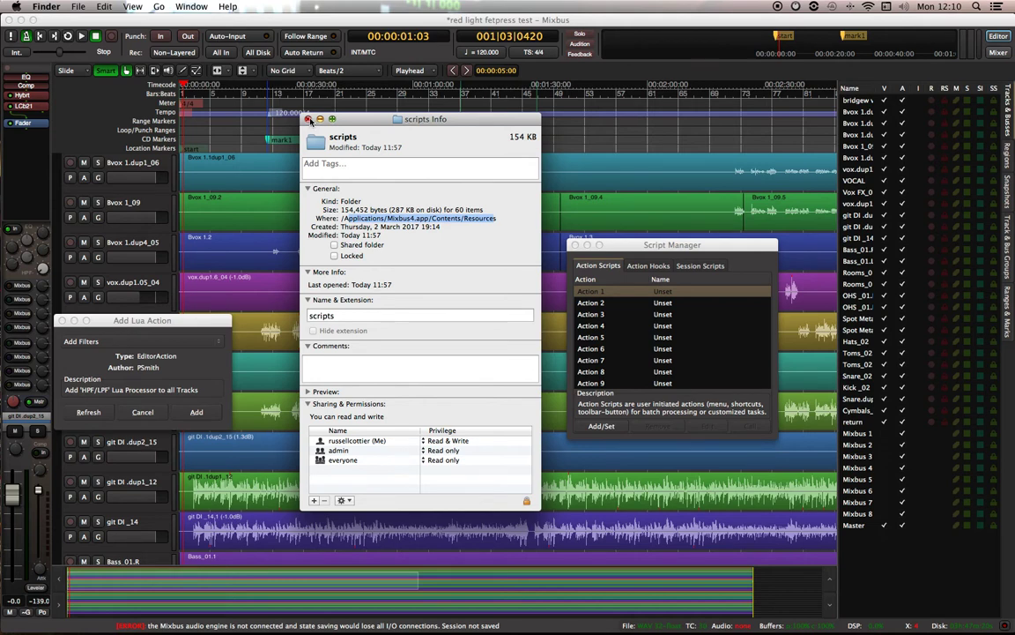
# Close the Info window and bring up the Lua Script Manager, centred over the editor.
pyautogui.click(309, 120)
pyautogui.click(213, 24)
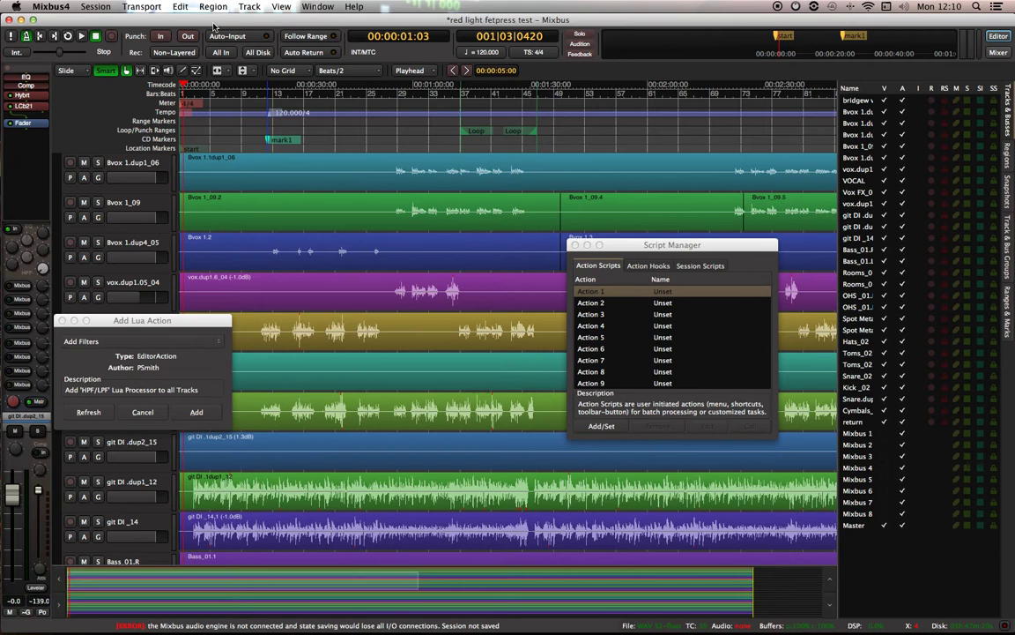
pyautogui.click(172, 7)
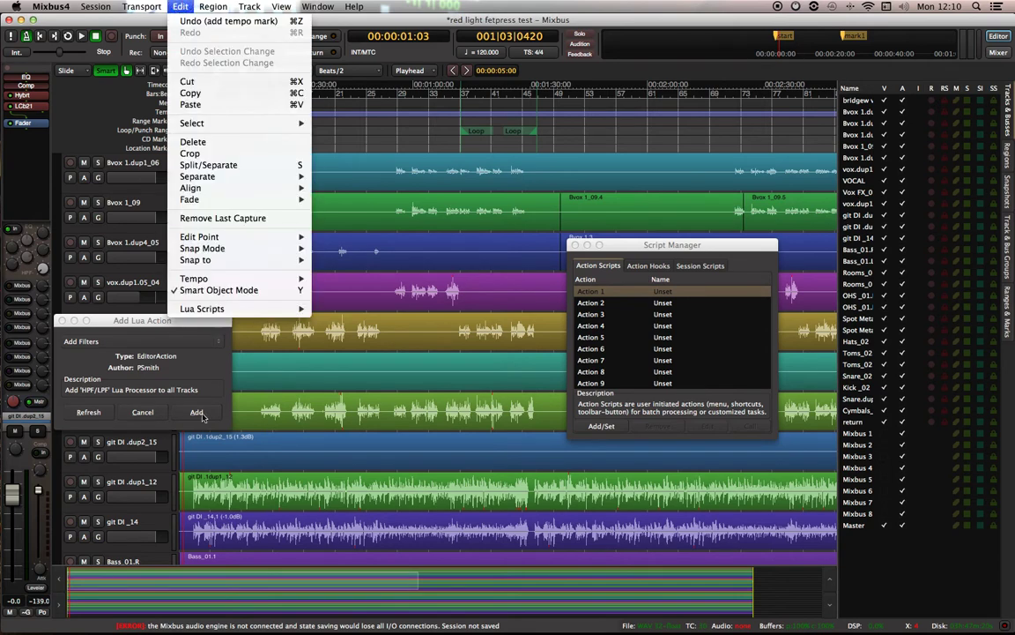
pyautogui.moveTo(238, 309)
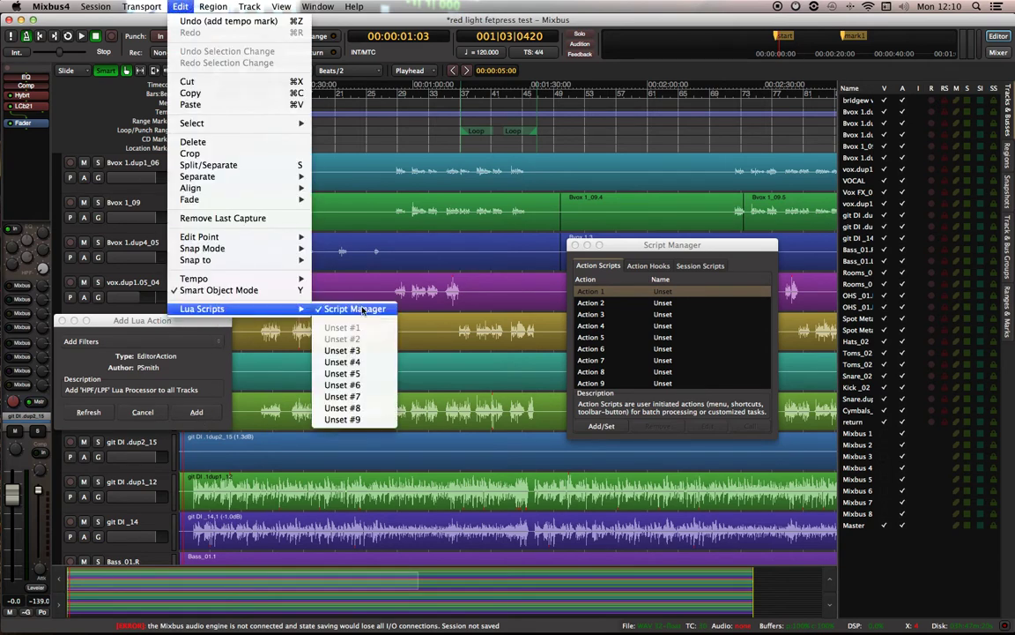
pyautogui.click(362, 309)
pyautogui.moveTo(637, 244); pyautogui.dragTo(450, 216)
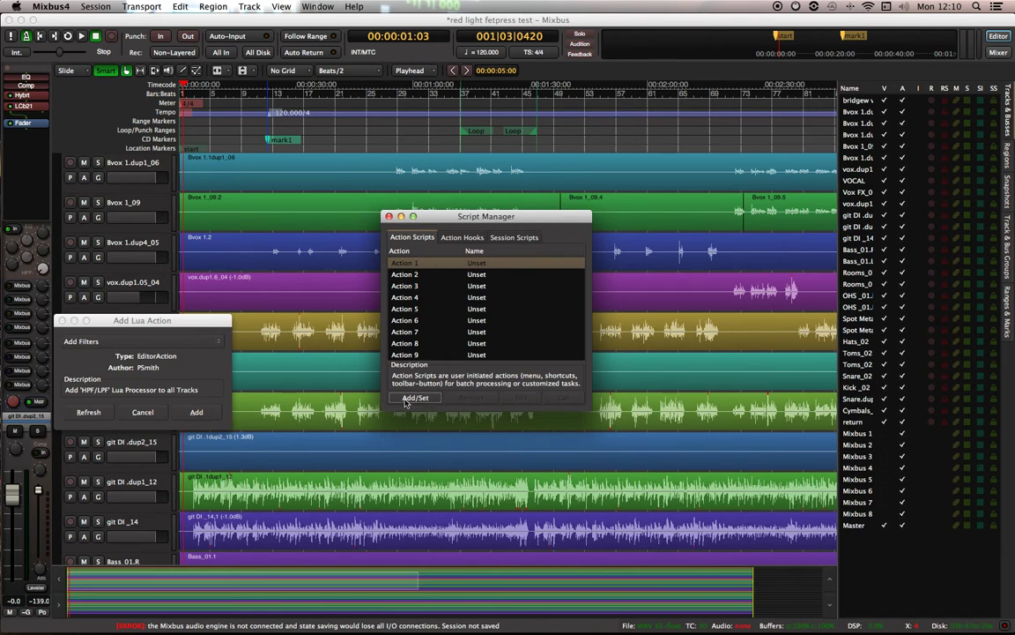
# Assign Russ_Region Normaliser Mix Prep to Action 1, then select the vox.dup1.05_04 track.
pyautogui.click(113, 343)
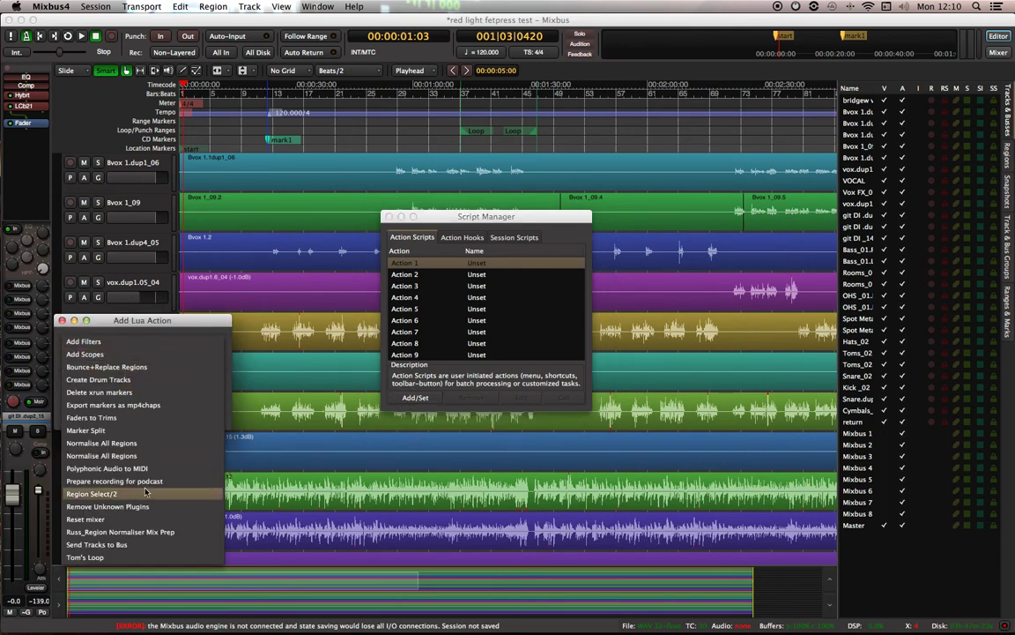
pyautogui.click(164, 534)
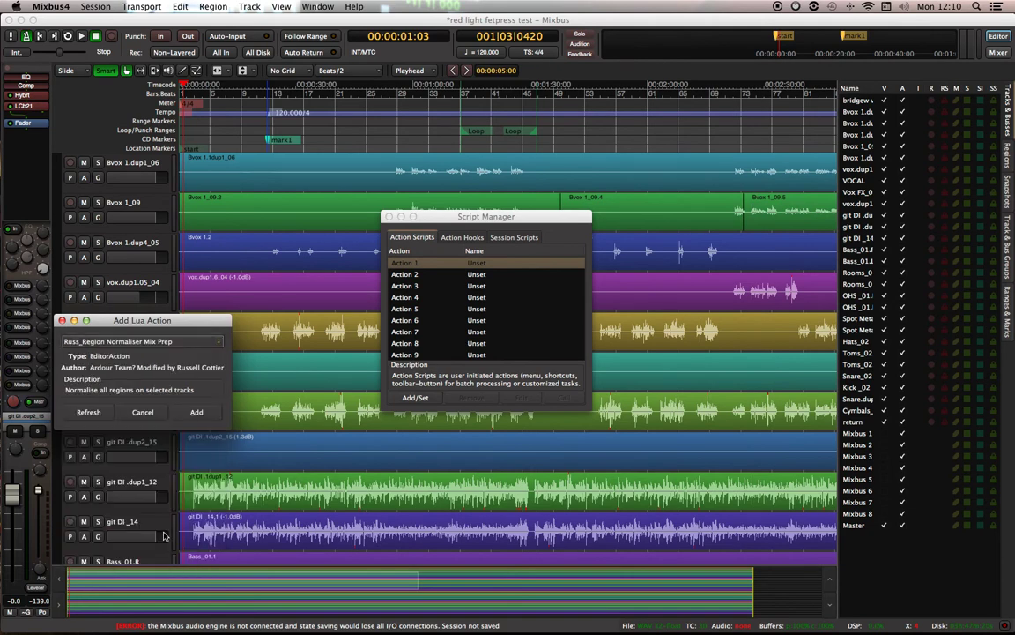
pyautogui.click(205, 412)
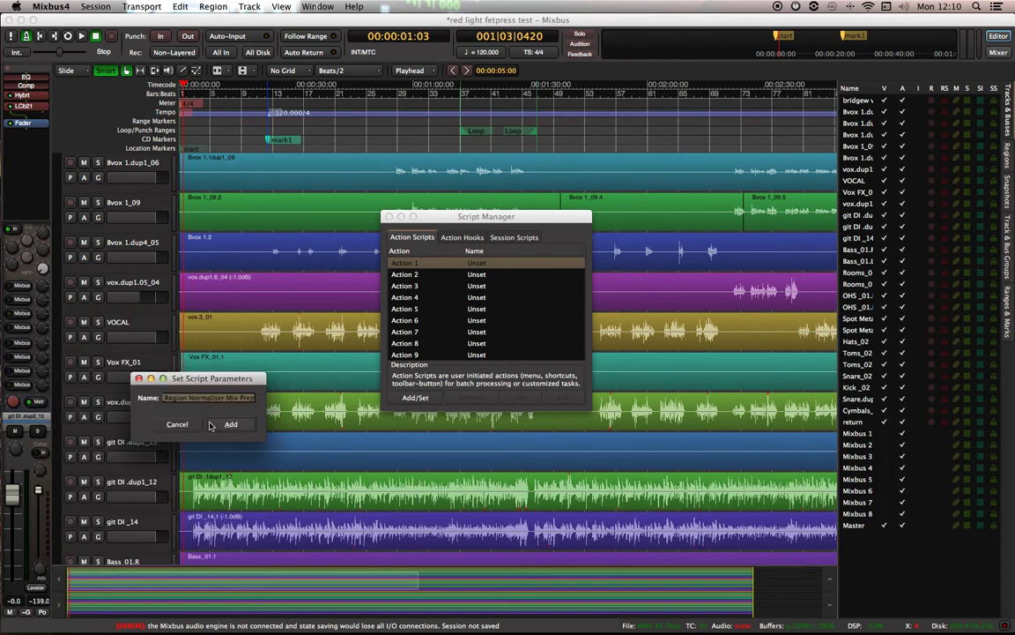
pyautogui.click(228, 424)
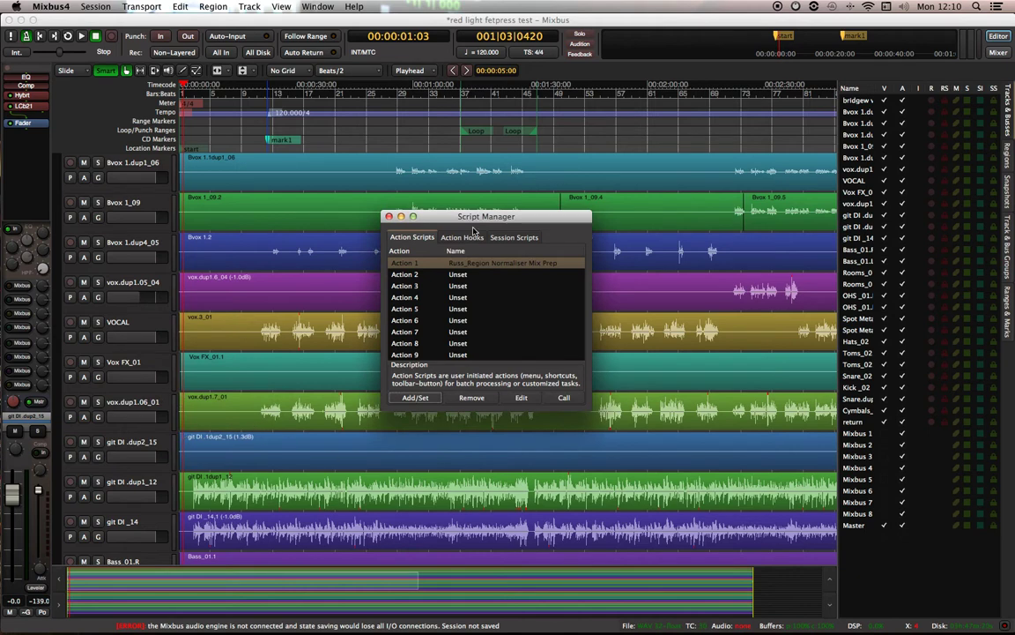
pyautogui.moveTo(480, 216); pyautogui.dragTo(856, 221)
pyautogui.click(132, 282)
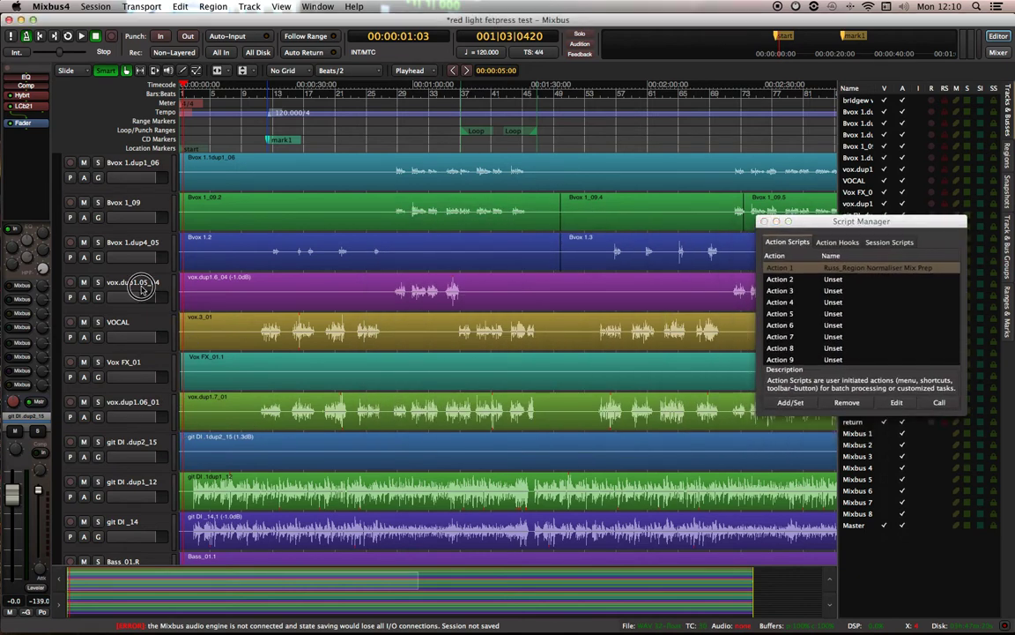
# Select the Bvox, vox.dup1.05_04, VOCAL, Vox FX_01 and both git DI tracks.
pyautogui.click(122, 181)
pyautogui.click(123, 158)
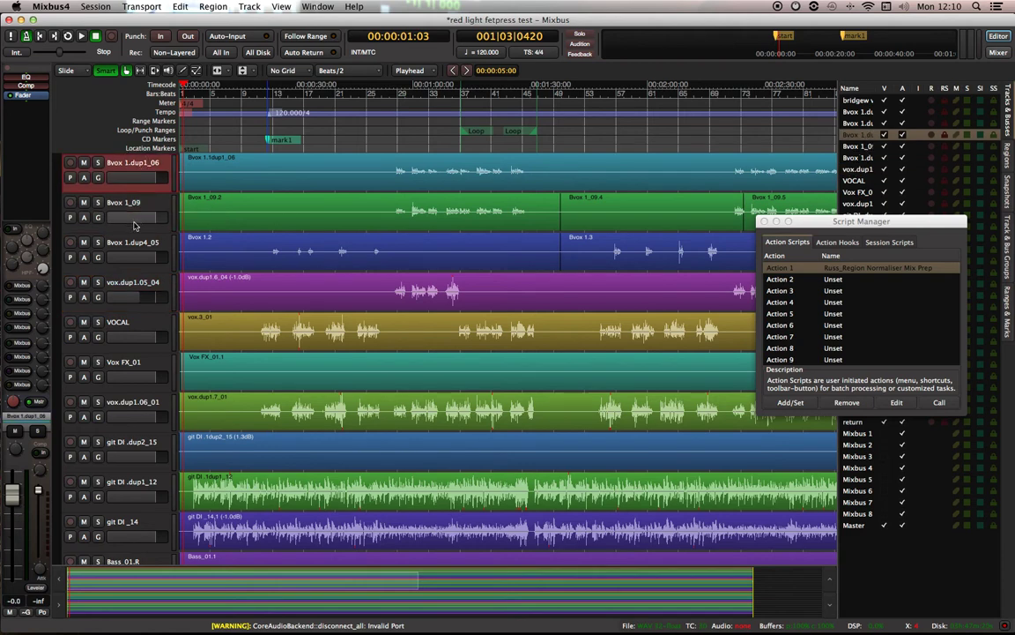
pyautogui.click(125, 280)
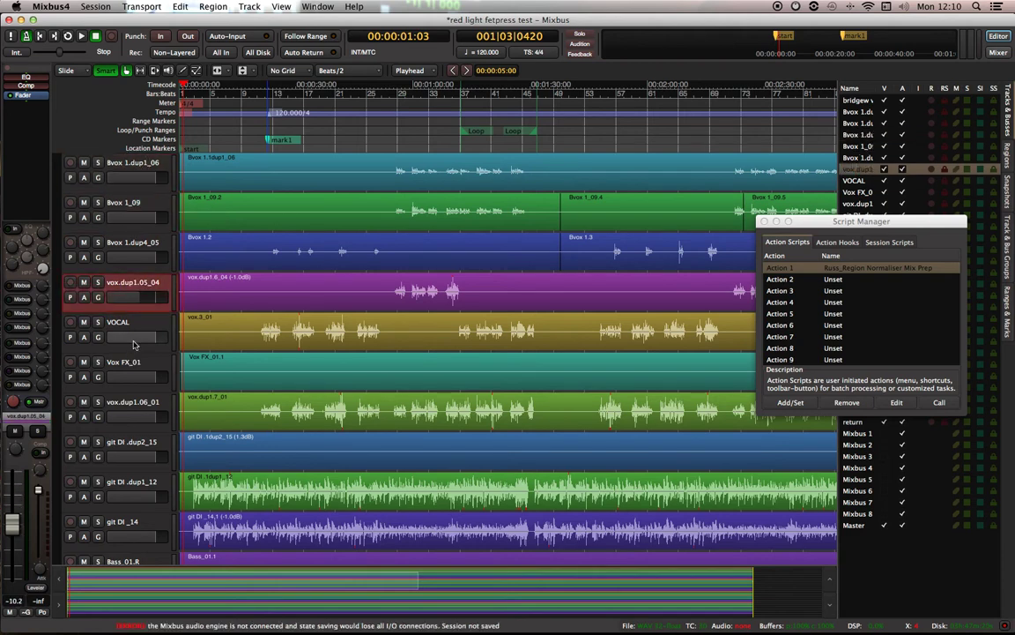
pyautogui.click(124, 324)
pyautogui.keyDown('super'); pyautogui.click(132, 364); pyautogui.keyUp('super')
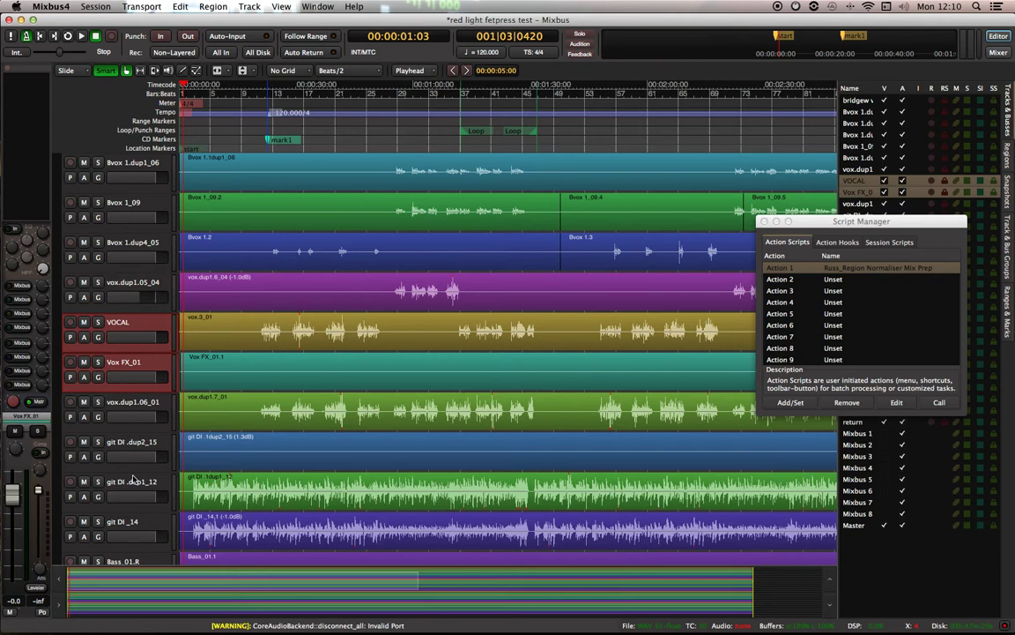
pyautogui.keyDown('super'); pyautogui.click(121, 482); pyautogui.keyUp('super')
pyautogui.keyDown('super'); pyautogui.click(132, 524); pyautogui.keyUp('super')
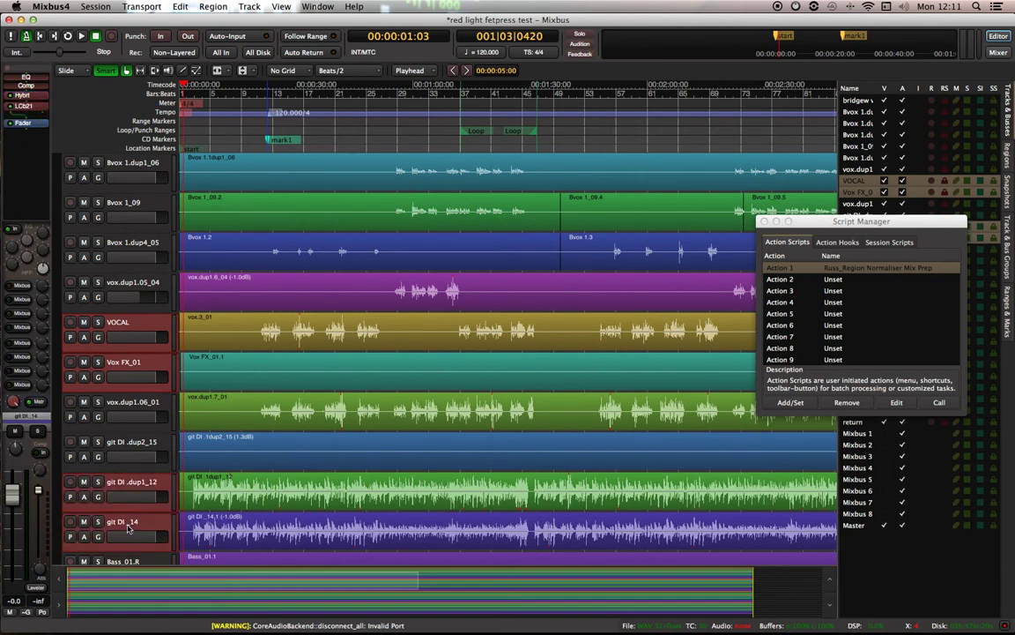
# Run Action 1 on the selected tracks, normalizing git DI_14.1 by -1.0 dB.
pyautogui.click(938, 403)
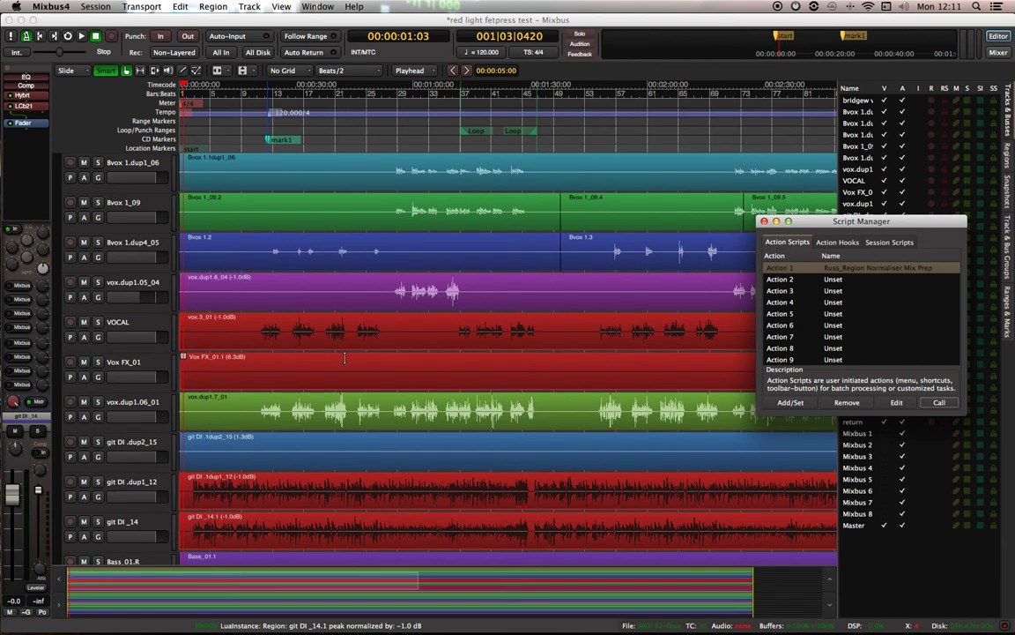
pyautogui.scroll(-2, 369, 396)
pyautogui.scroll(-1, 369, 396)
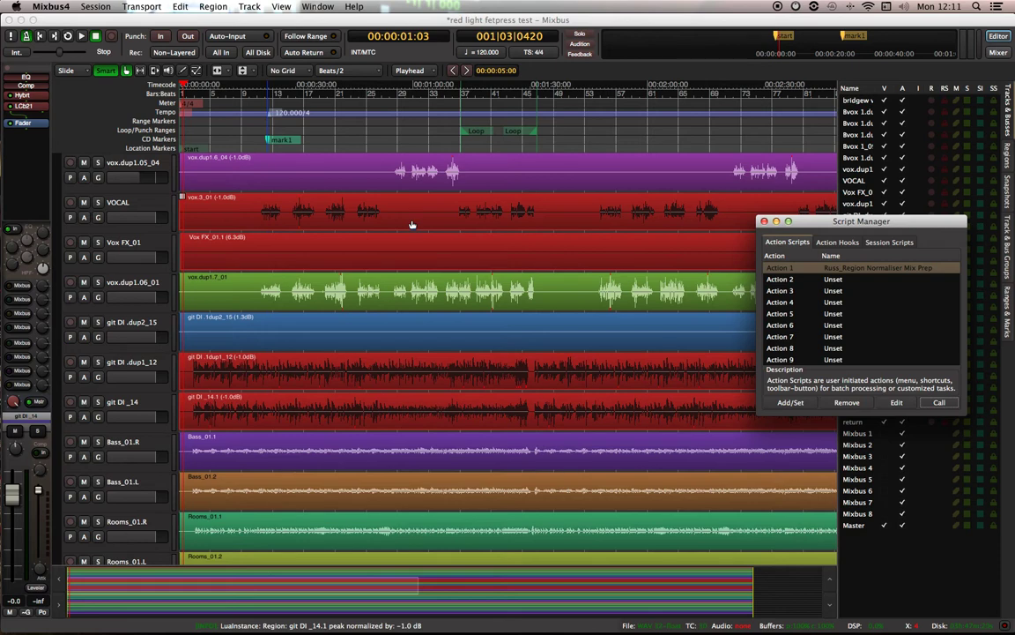
pyautogui.click(318, 114)
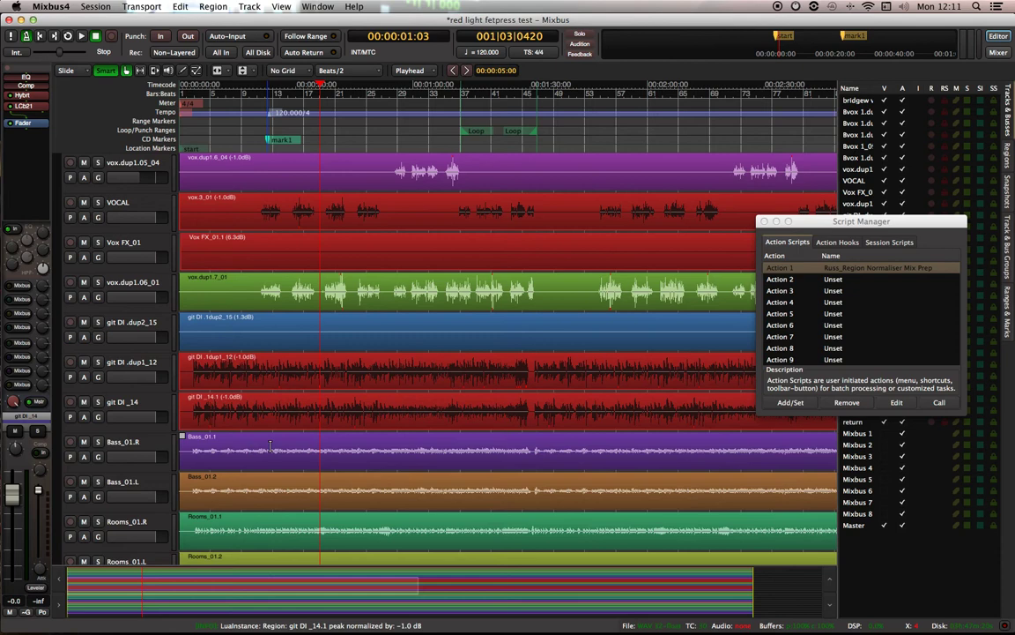
pyautogui.moveTo(894, 221); pyautogui.dragTo(646, 135)
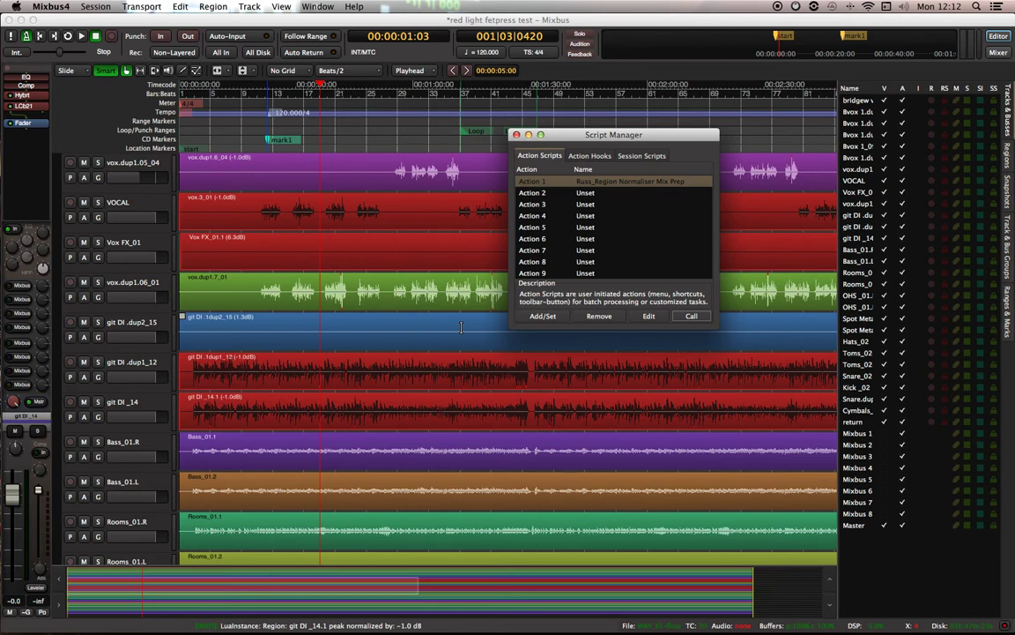
# Drag along the editor timeline and bring the main session window back into focus.
pyautogui.moveTo(564, 133); pyautogui.dragTo(616, 135)
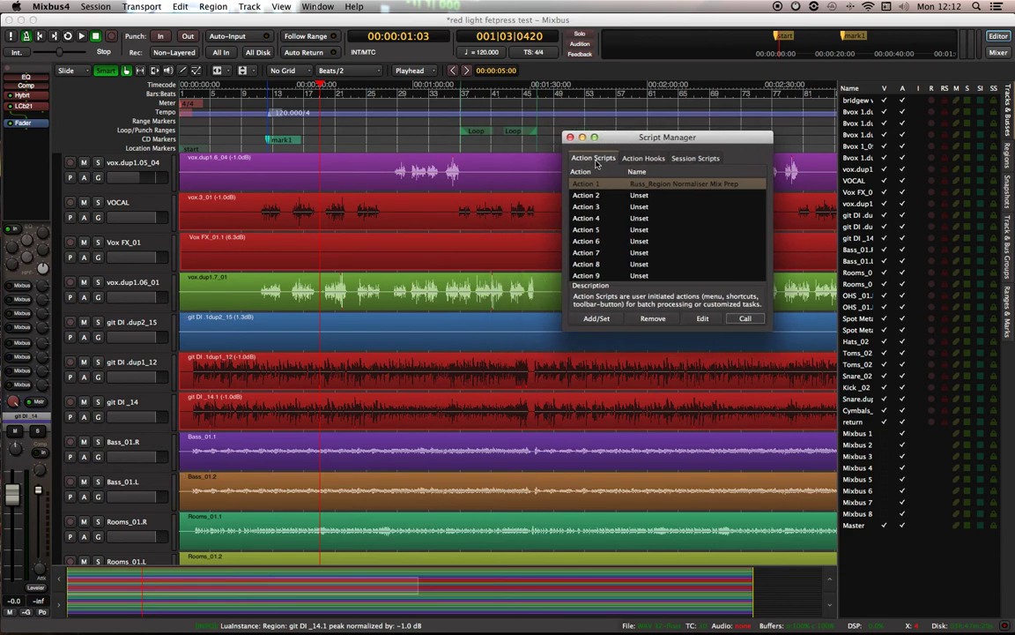
pyautogui.click(146, 24)
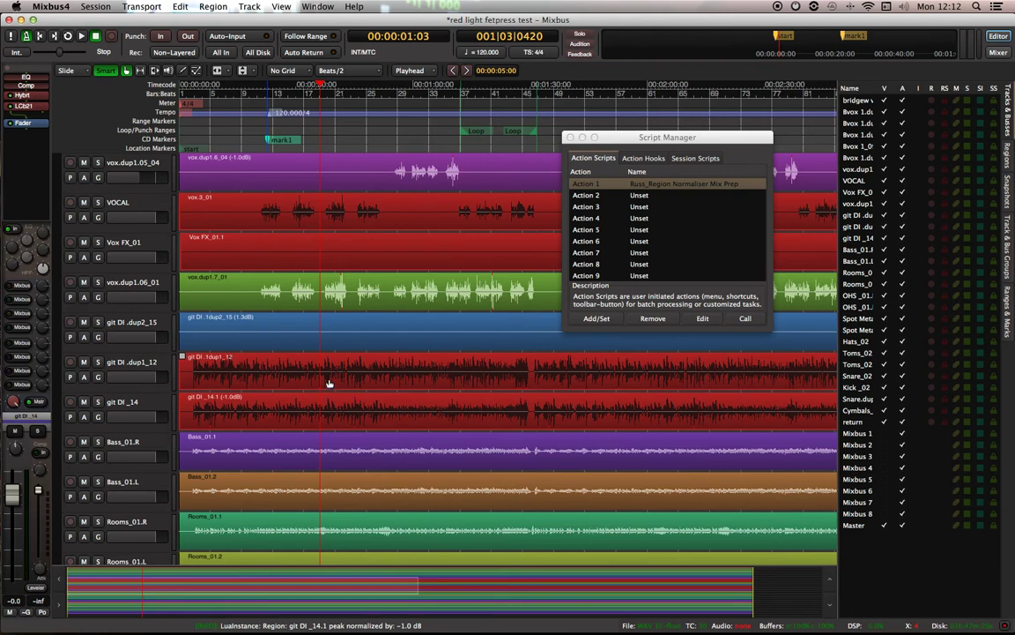
# Select the Bass_01.1 region and run Action 1, boosting it by 9.8 dB.
pyautogui.click(333, 468)
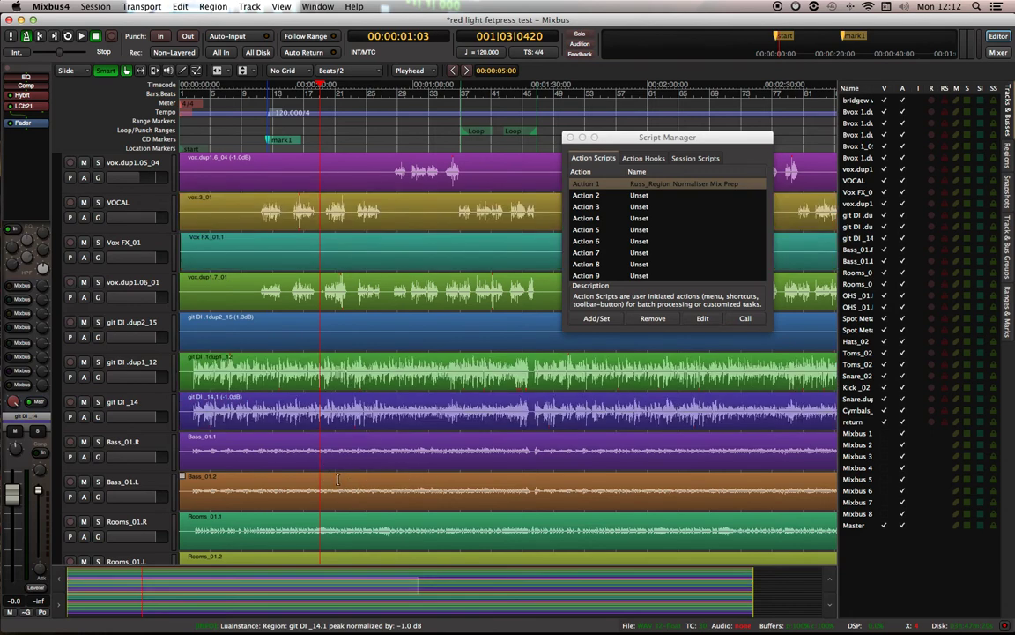
pyautogui.click(135, 437)
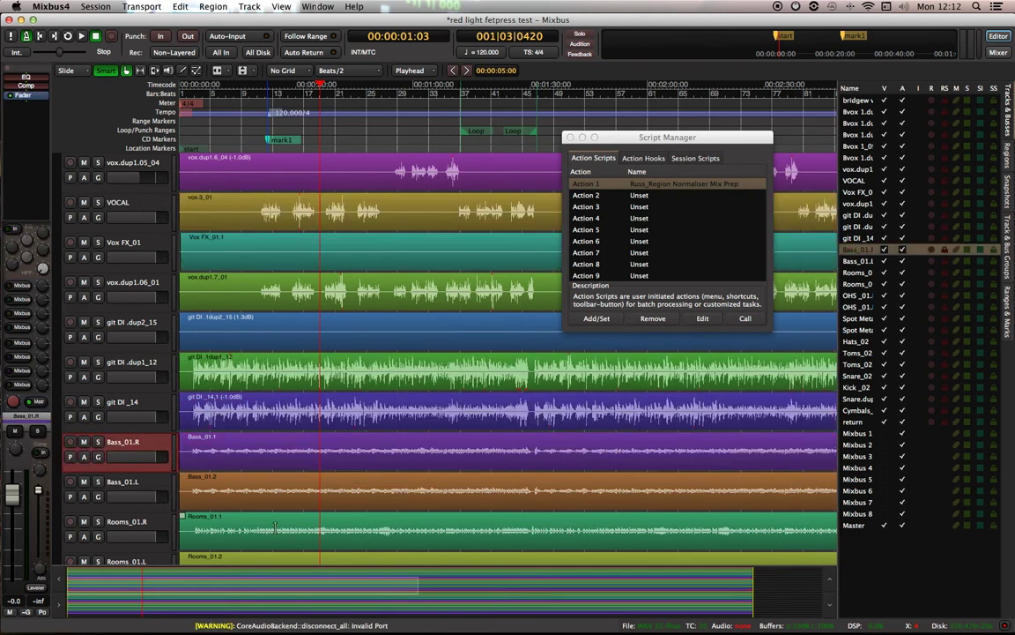
pyautogui.click(334, 465)
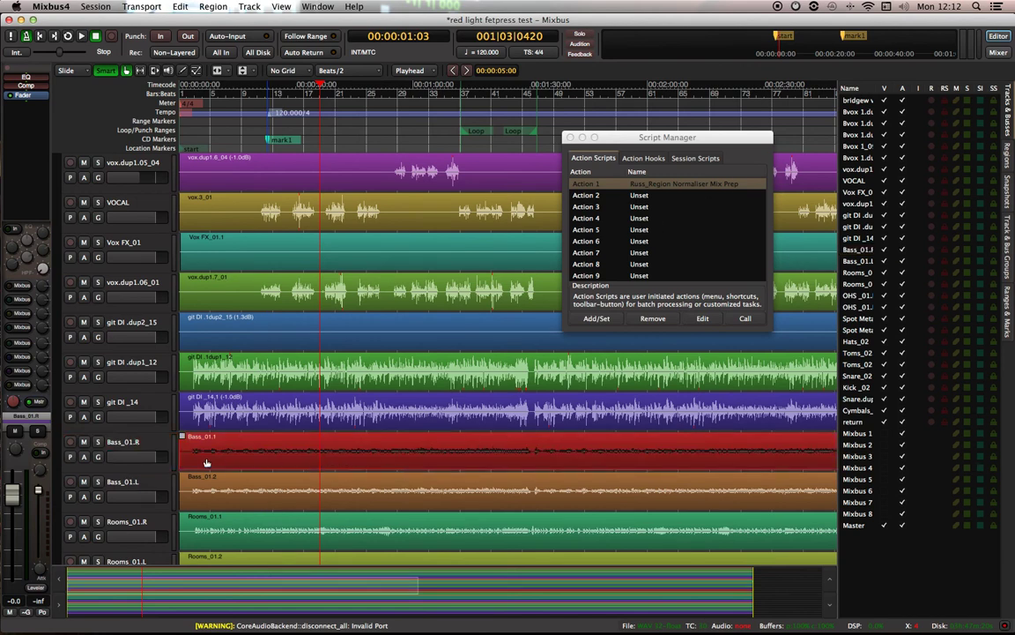
pyautogui.click(138, 443)
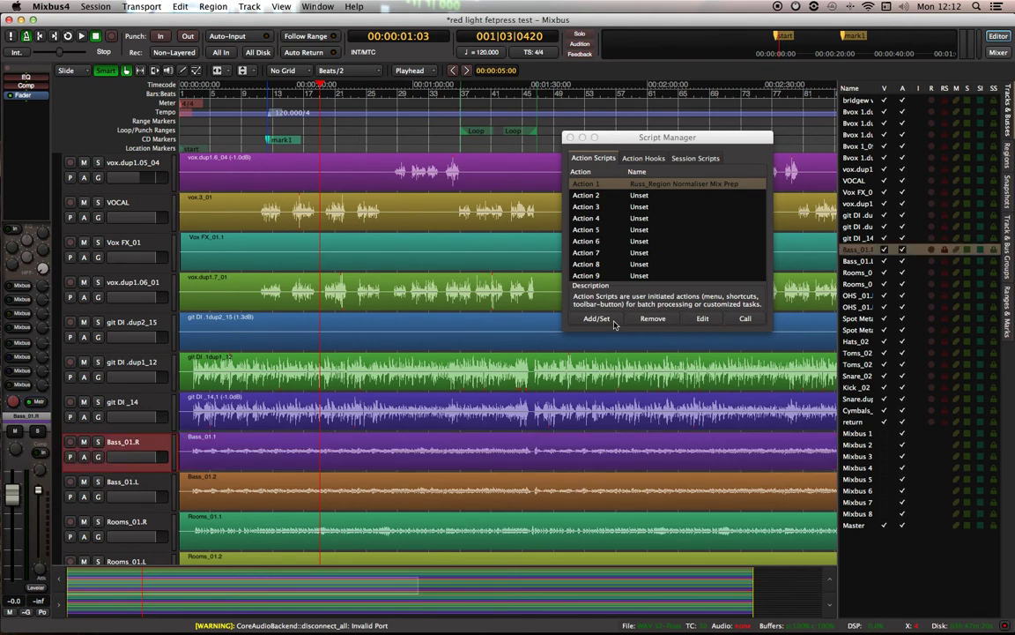
pyautogui.click(745, 319)
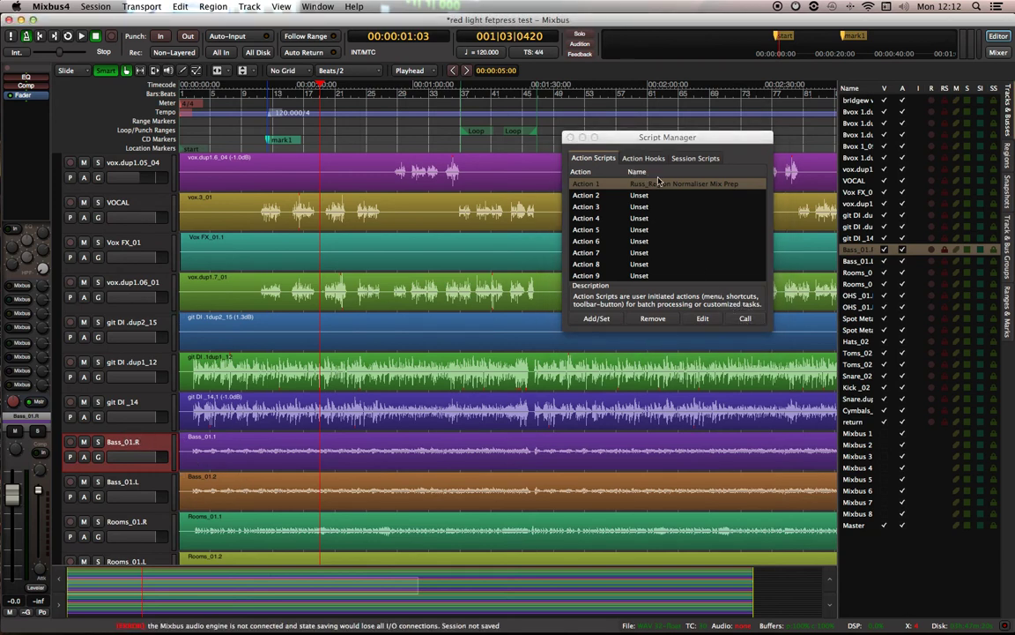
pyautogui.click(745, 319)
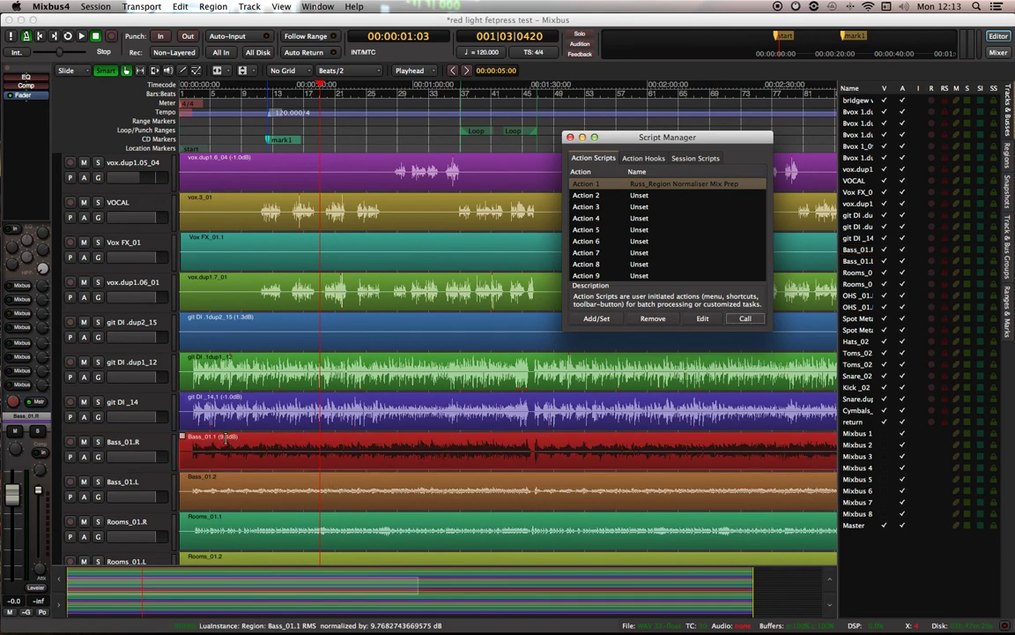
# Select the Bass_01.2 region and run Action 1 on it for a 9.8 dB boost.
pyautogui.click(220, 439)
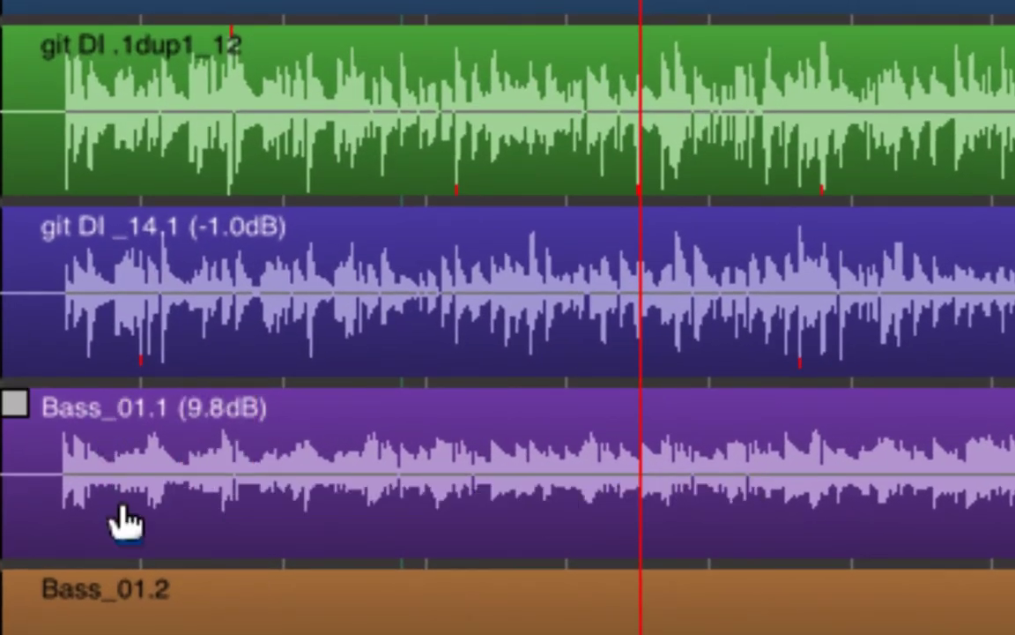
pyautogui.click(112, 454)
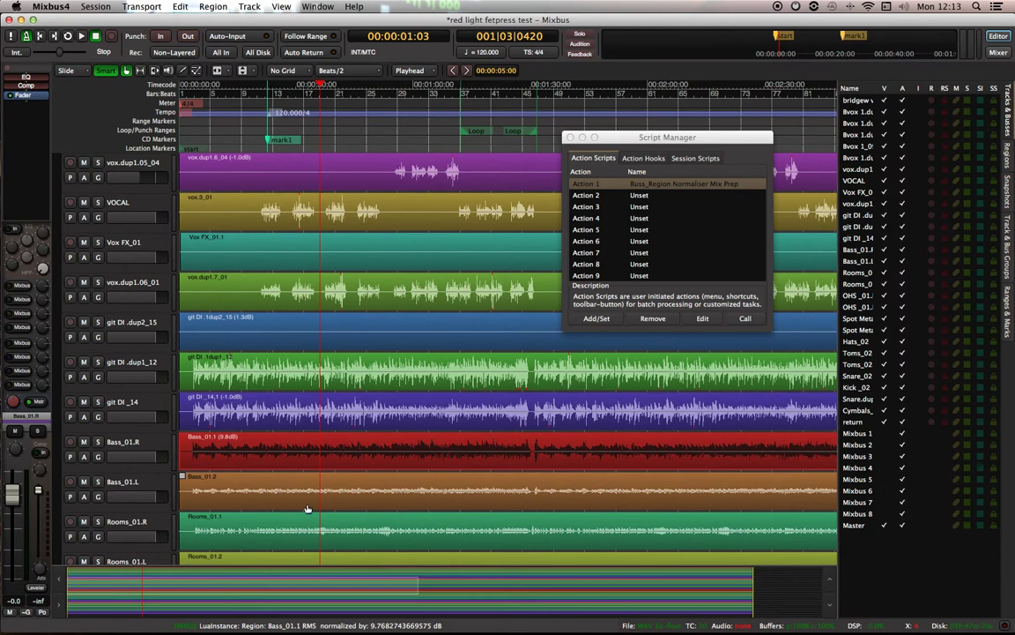
pyautogui.click(277, 458)
pyautogui.click(745, 318)
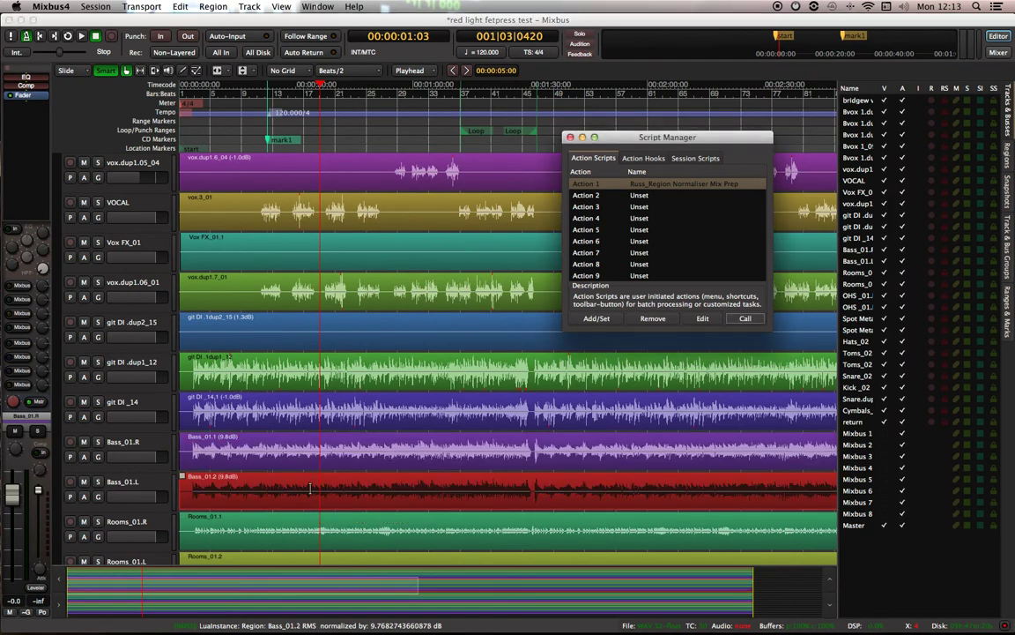
# Select the Rooms_01.1 region and run Action 1, normalizing it by 10.0 dB.
pyautogui.click(308, 529)
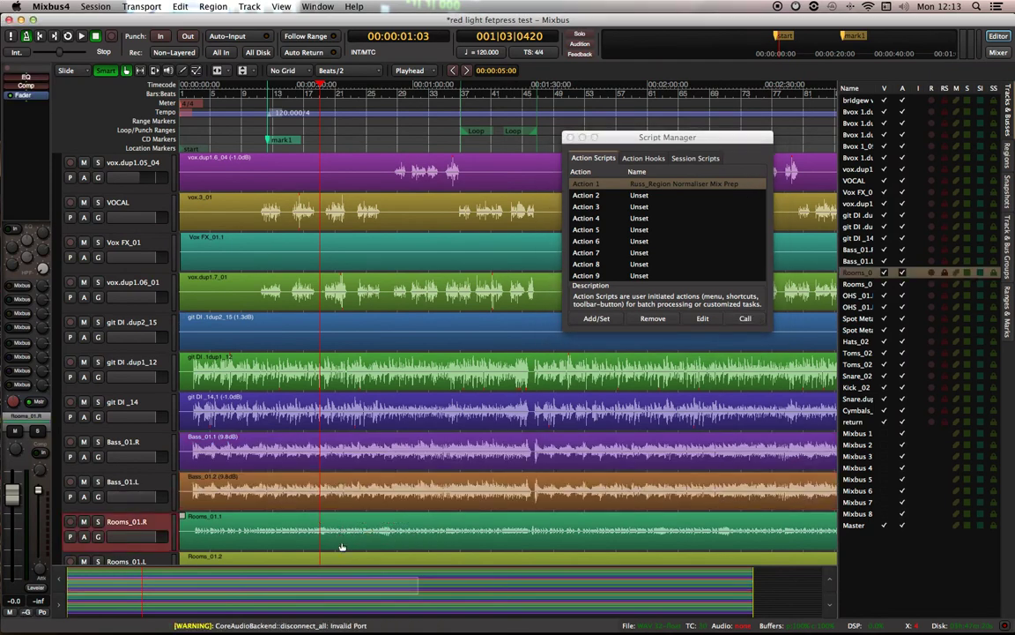
pyautogui.click(124, 487)
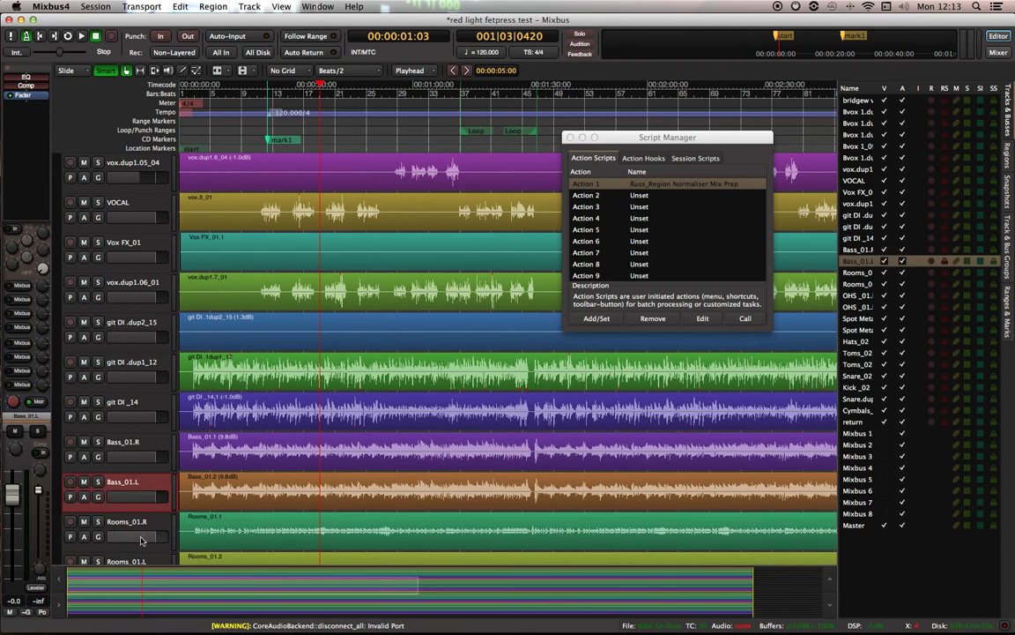
pyautogui.click(141, 529)
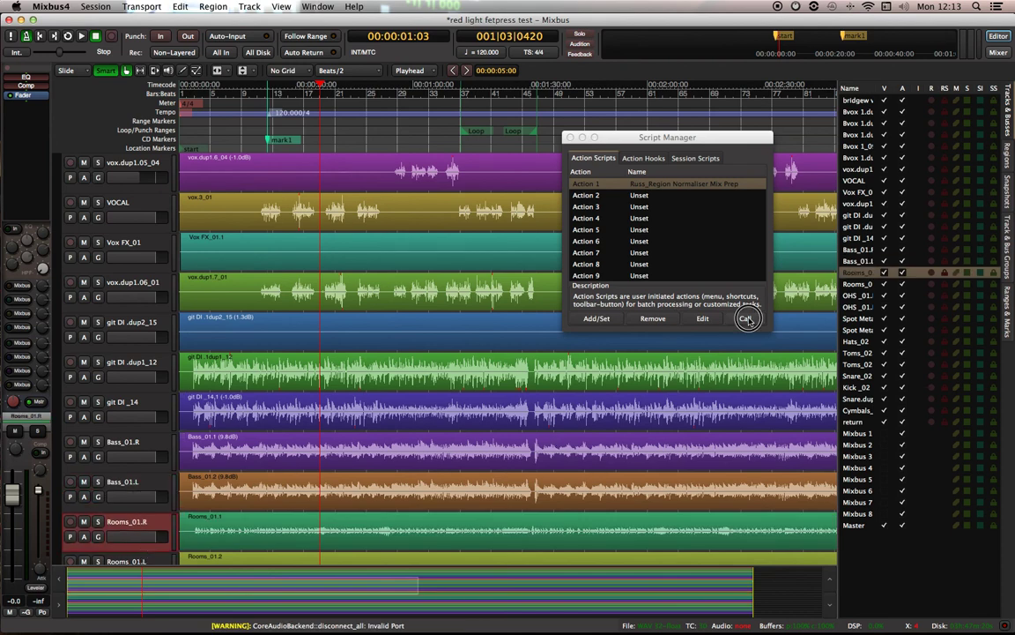
pyautogui.click(748, 319)
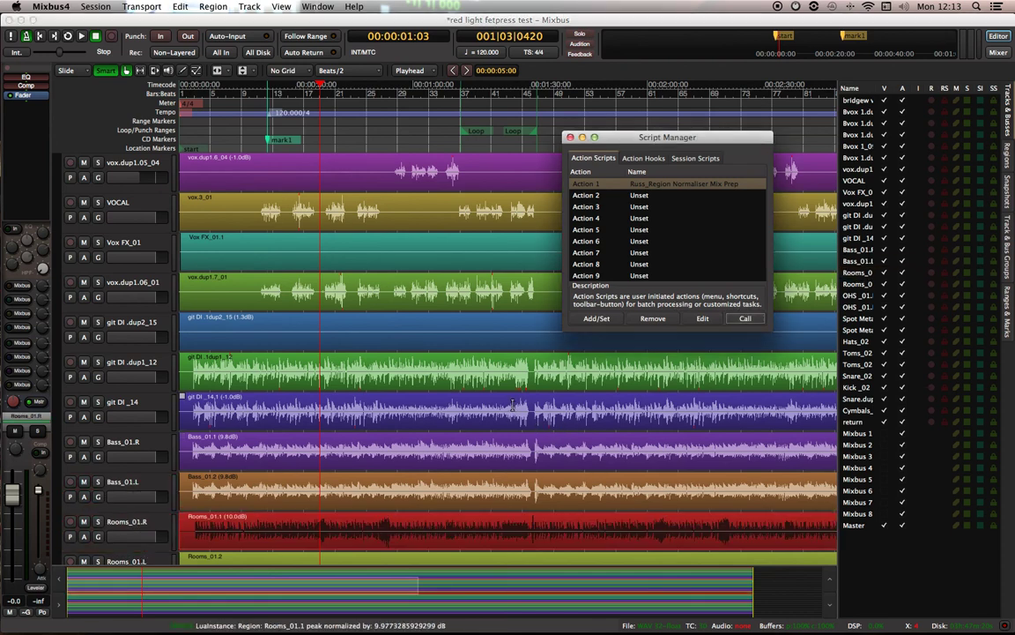